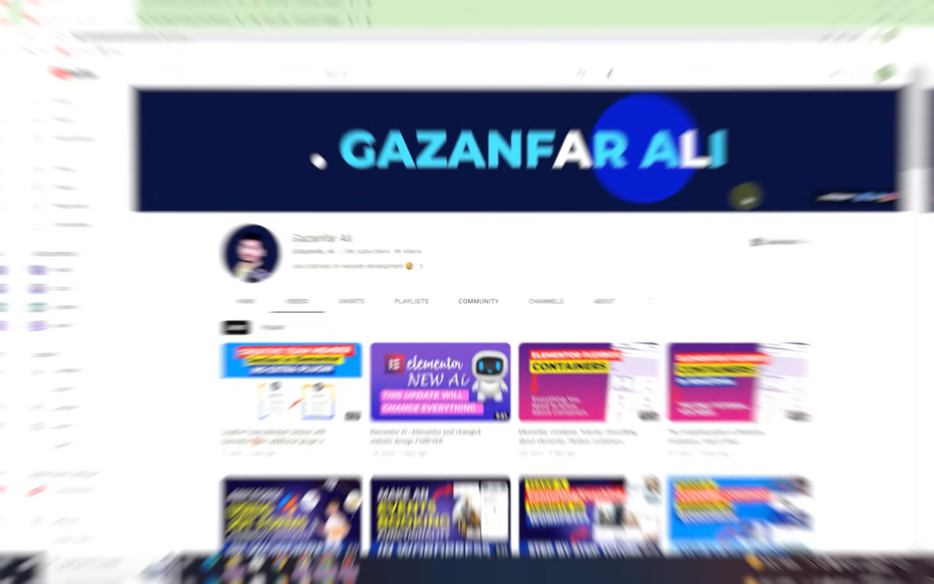
scroll(760, 194, down, 3)
scroll(760, 194, down, 8)
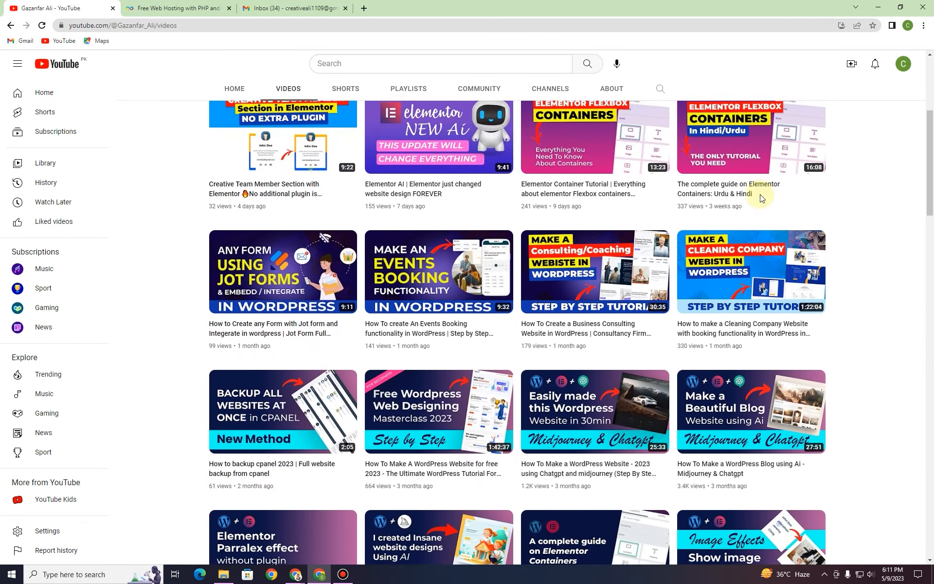
scroll(760, 194, down, 12)
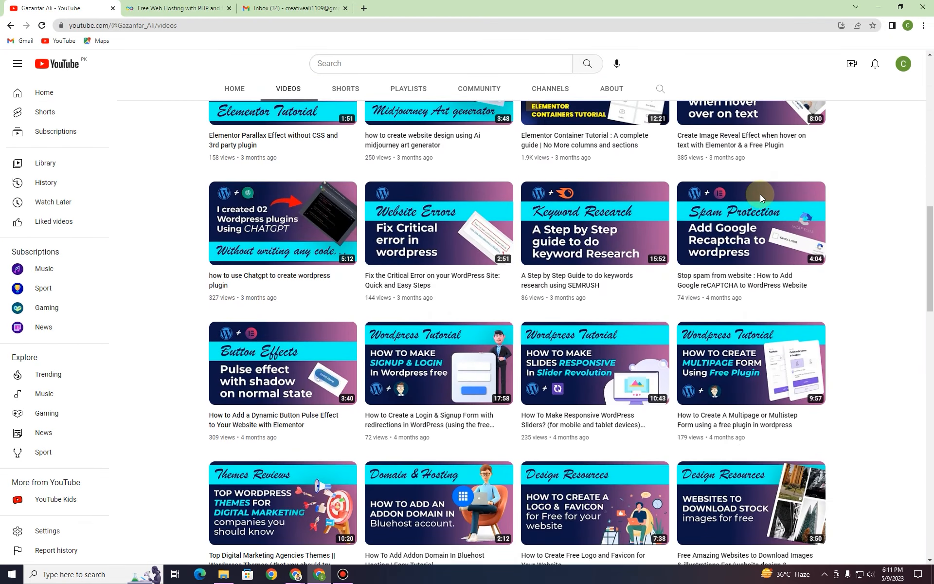
scroll(760, 194, up, 20)
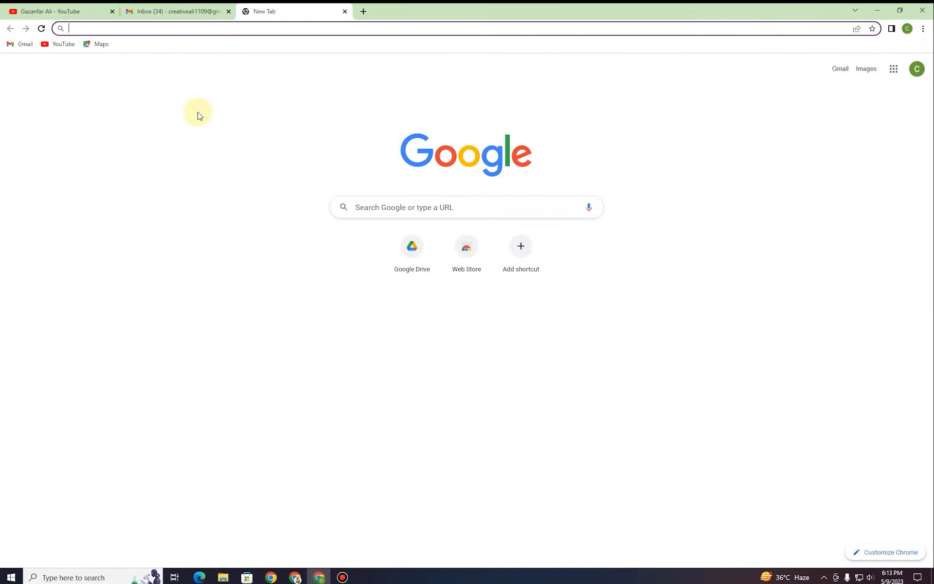
click(272, 27)
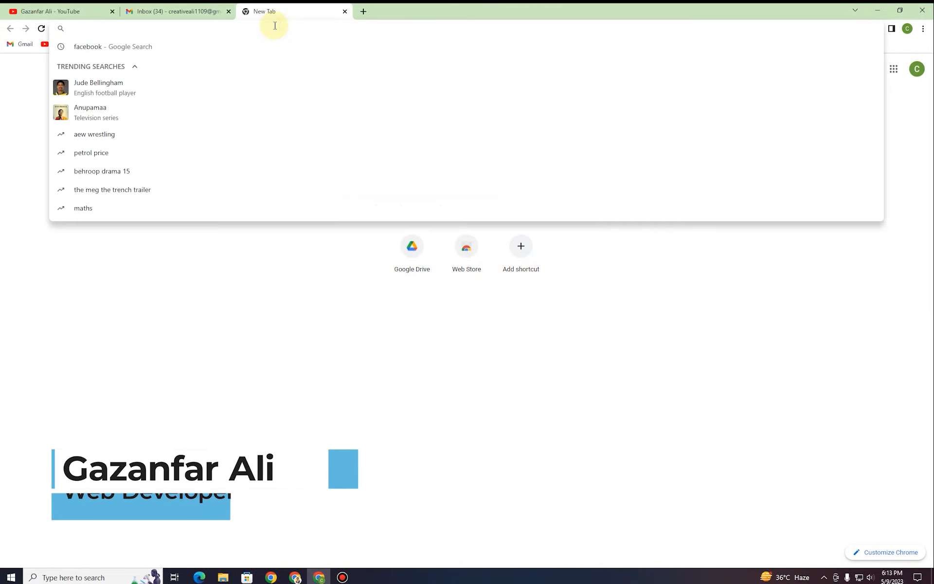
text(https://www.infinityfree.net/)
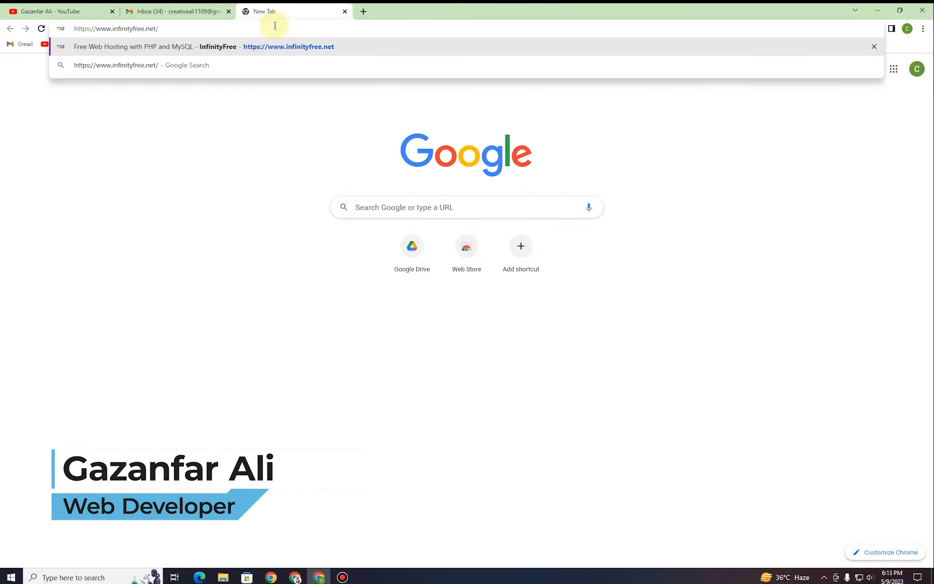
key(Return)
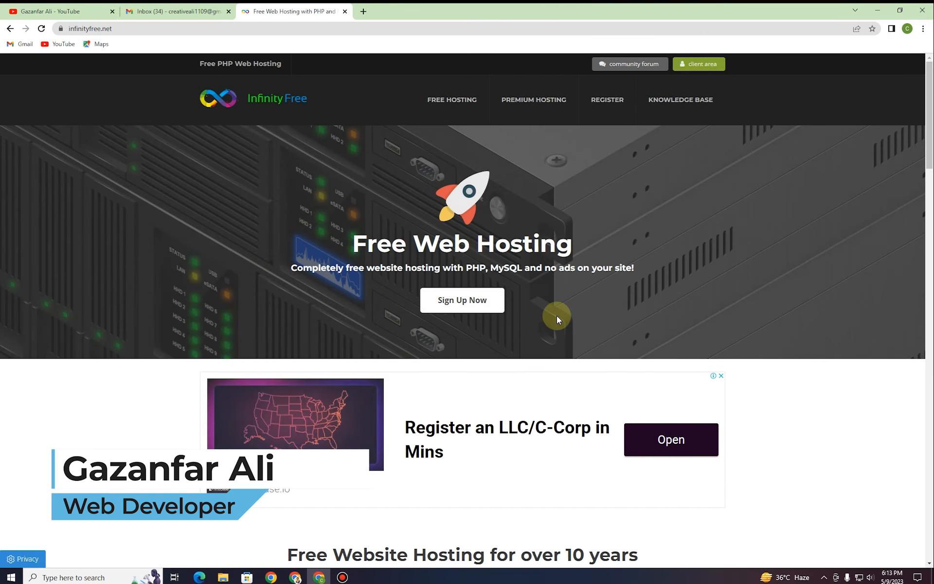
click(452, 99)
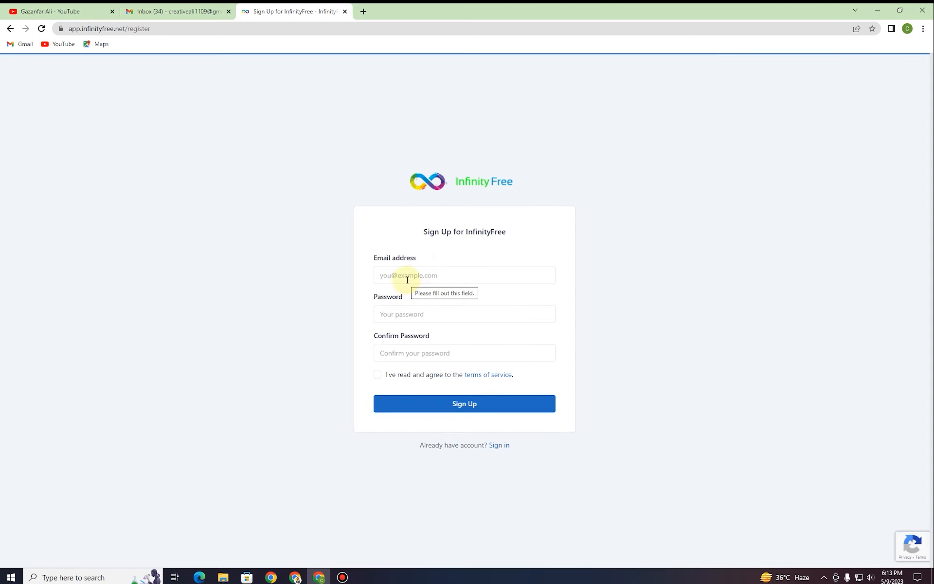
Step: Sign up with the e-mail address and a confirmed account password, accept the terms of service, and decline saving the password in the browser
click(407, 280)
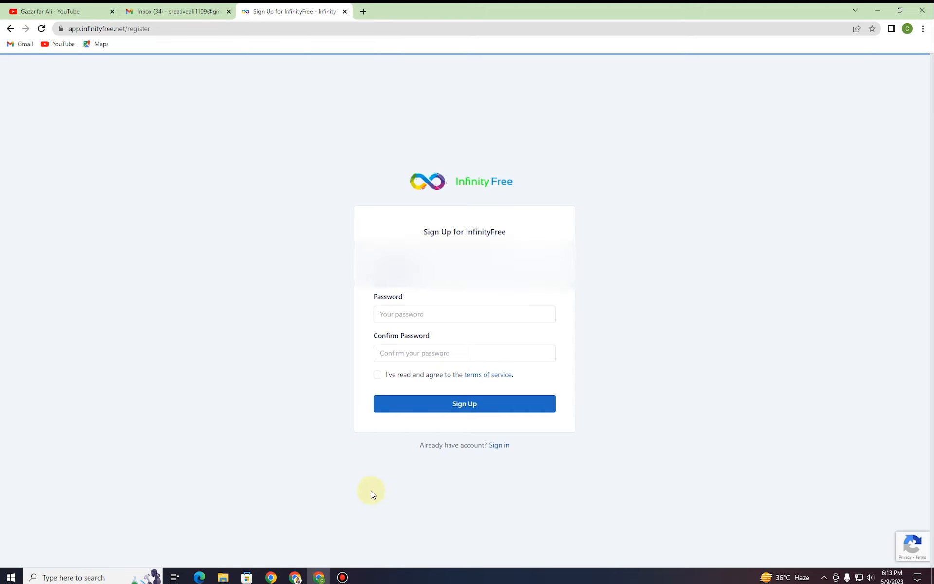
click(419, 314)
text(•••••••••••)
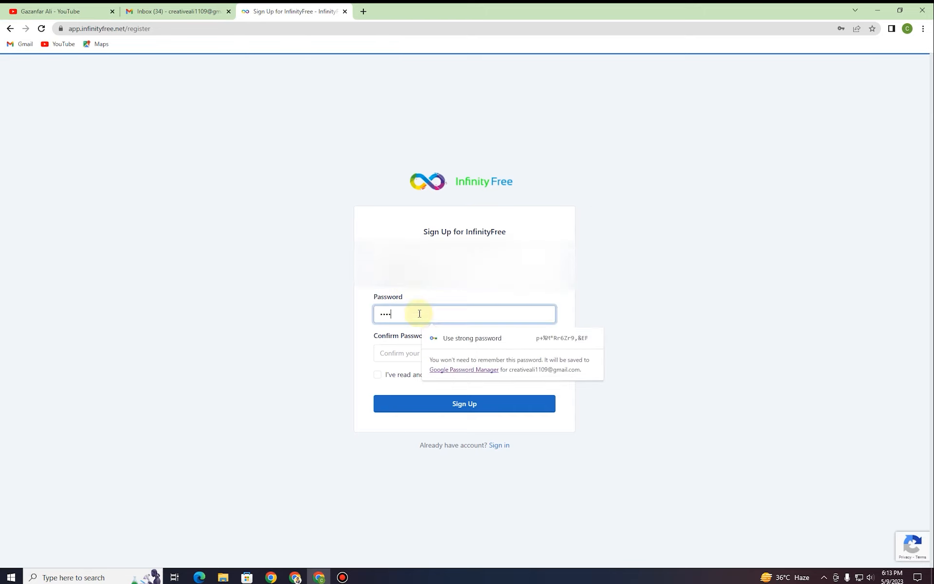
click(432, 348)
text(•••••••••)
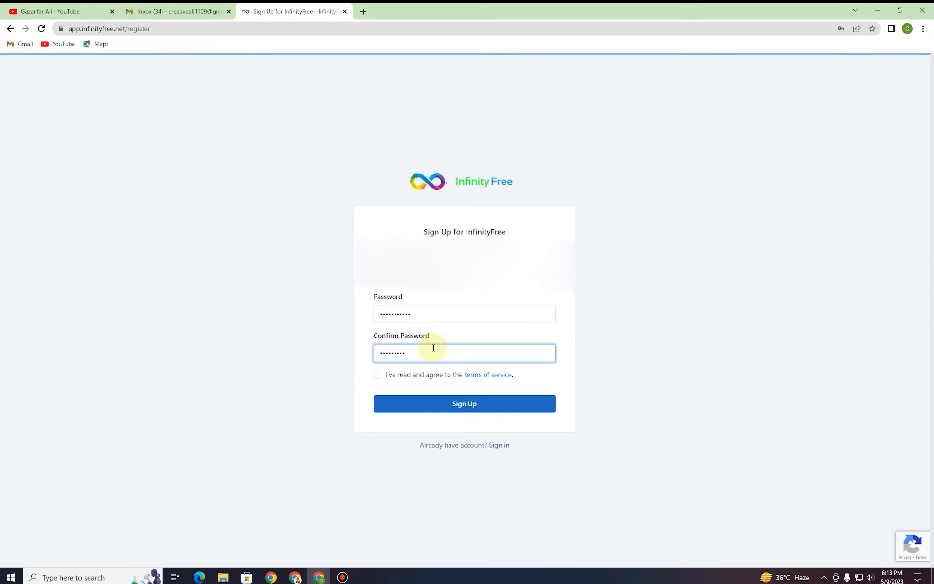
text(••)
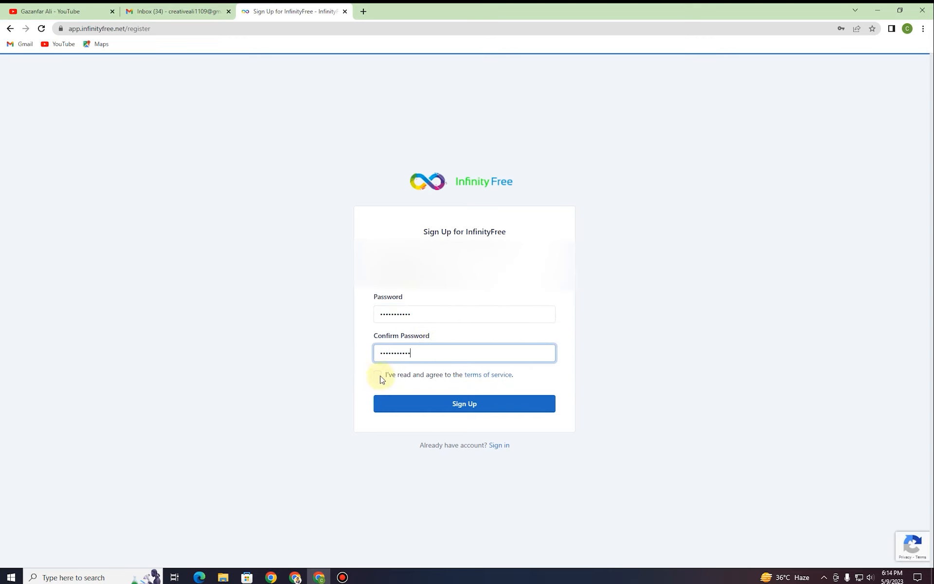
click(378, 375)
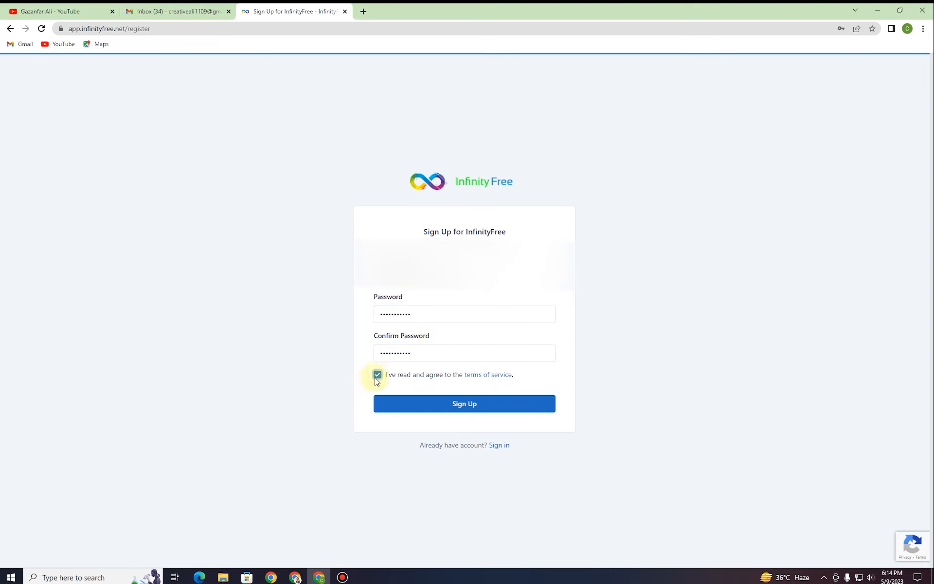
click(443, 410)
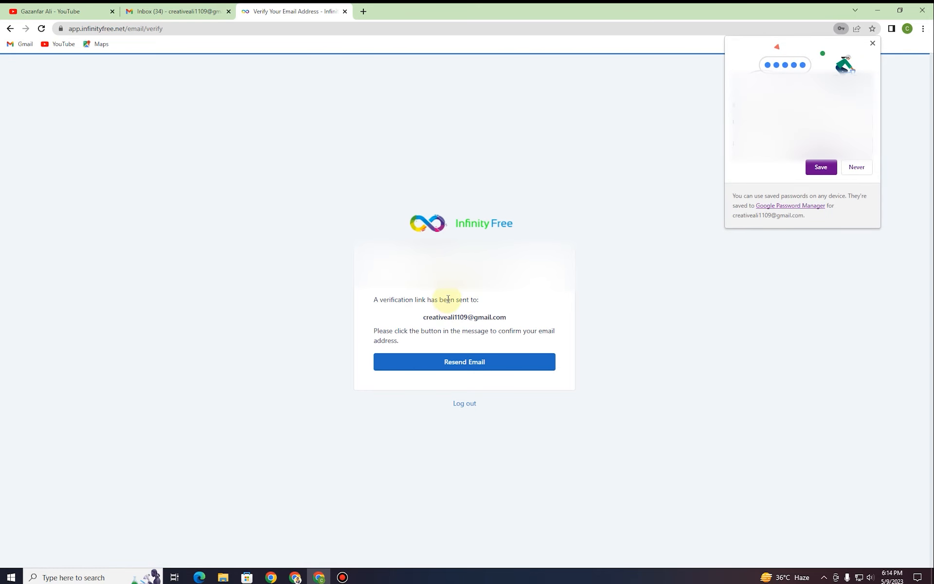
click(849, 167)
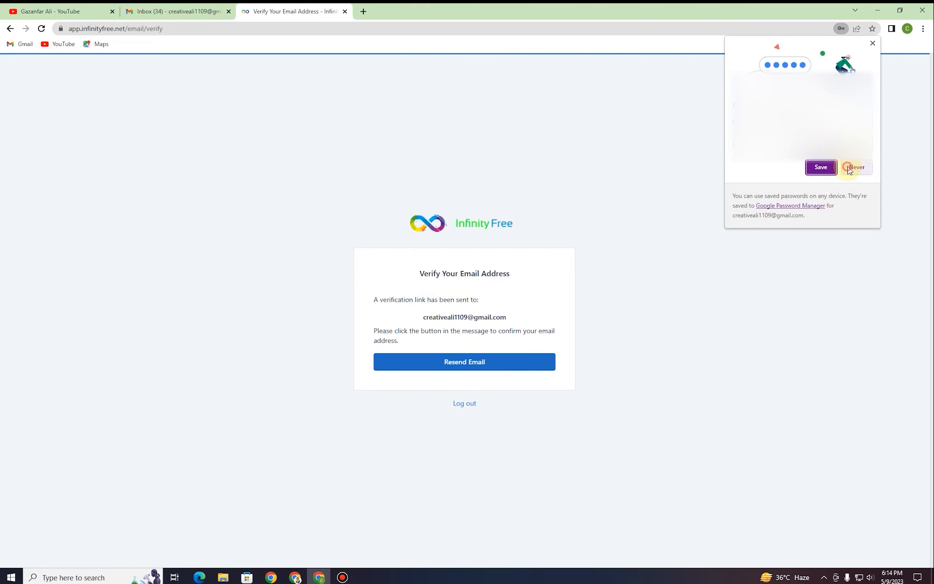
Step: Switch to Gmail, open the InfinityFree verification message and verify the e-mail address
click(146, 12)
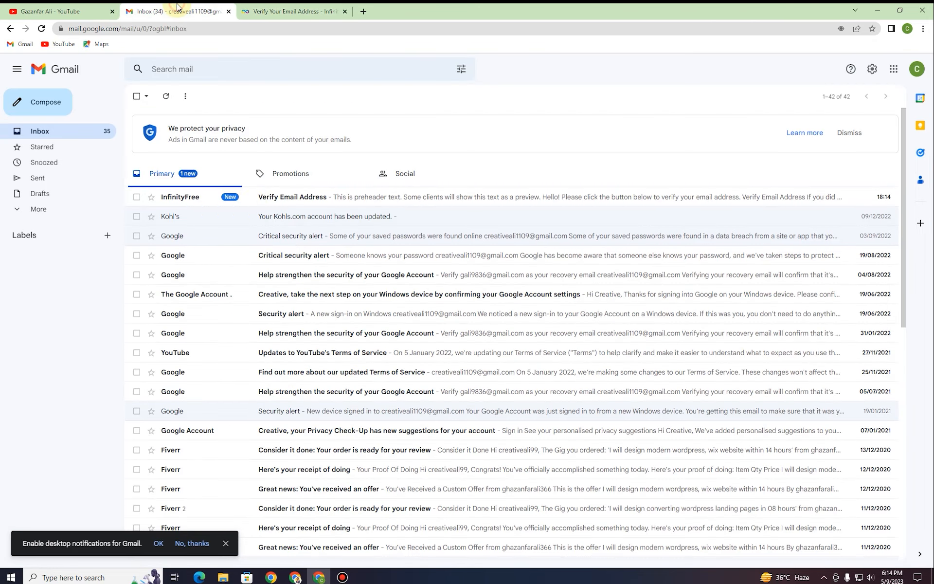
click(275, 197)
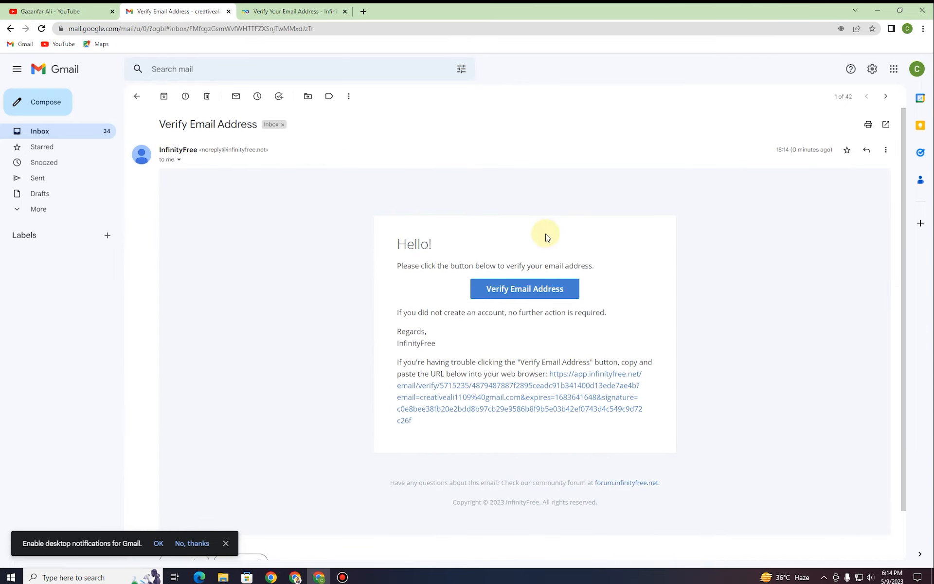
click(531, 295)
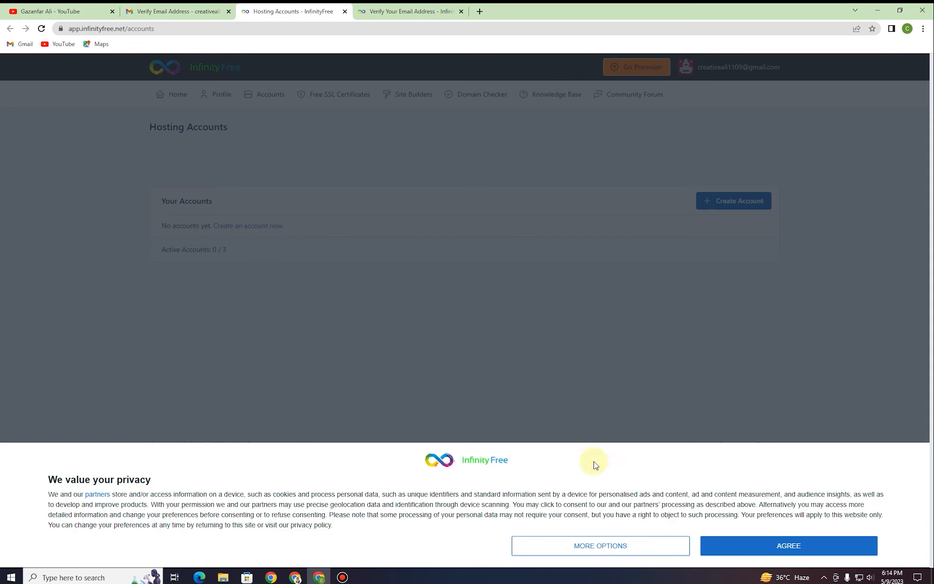
Step: Agree to the InfinityFree privacy notice and start creating a new hosting account
click(761, 546)
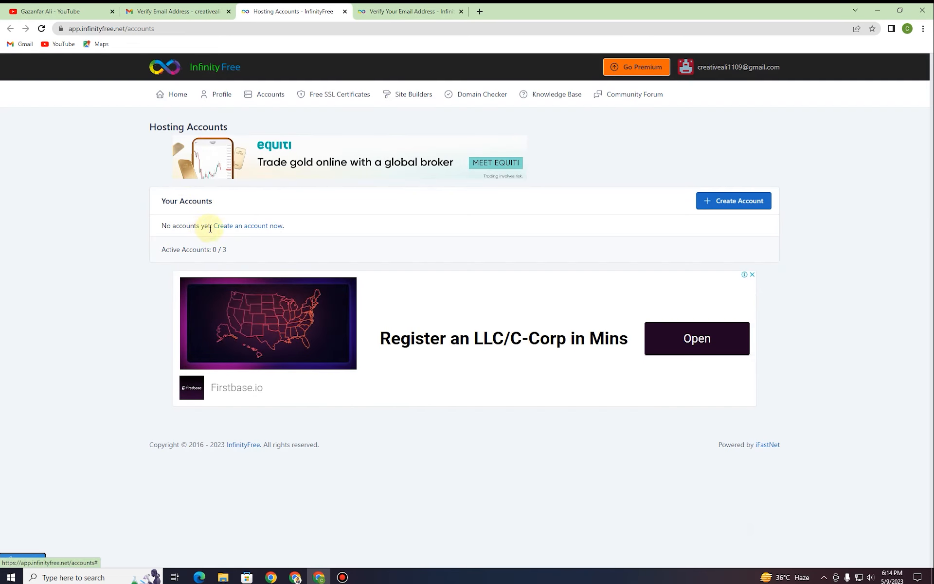
click(244, 227)
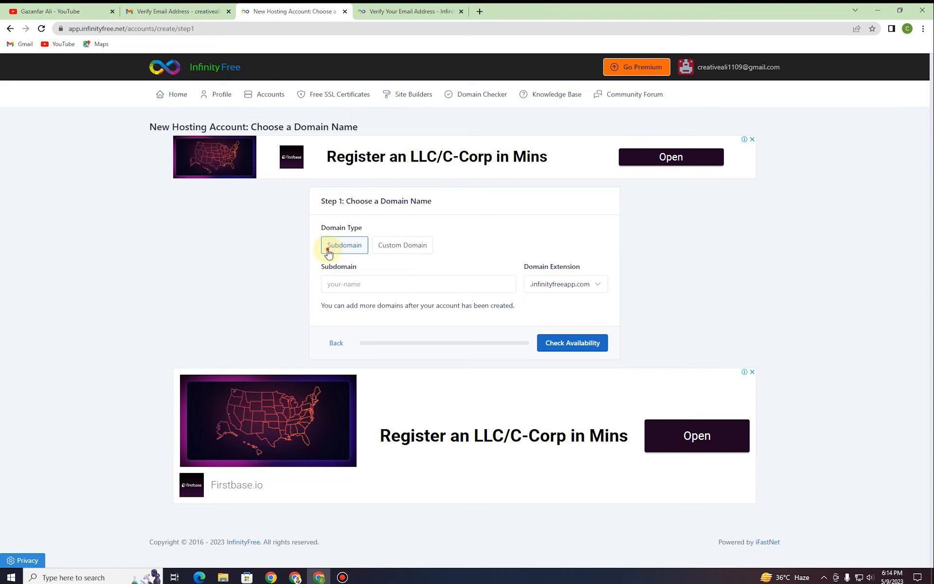
click(405, 253)
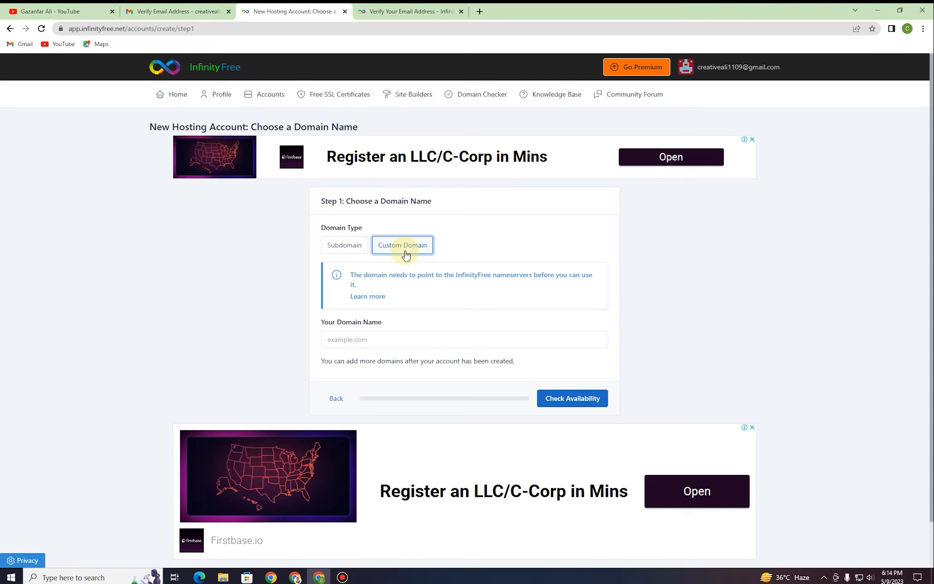
click(392, 338)
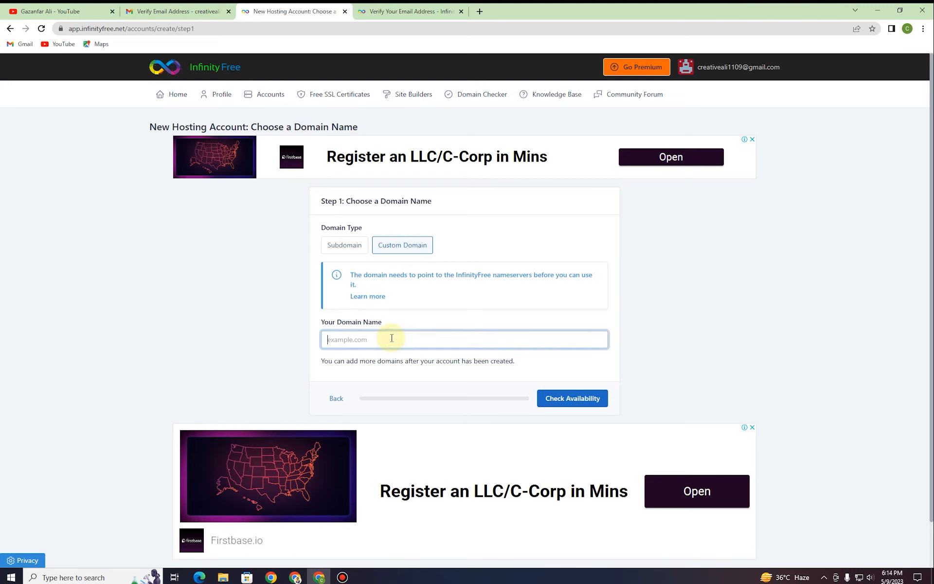
click(343, 250)
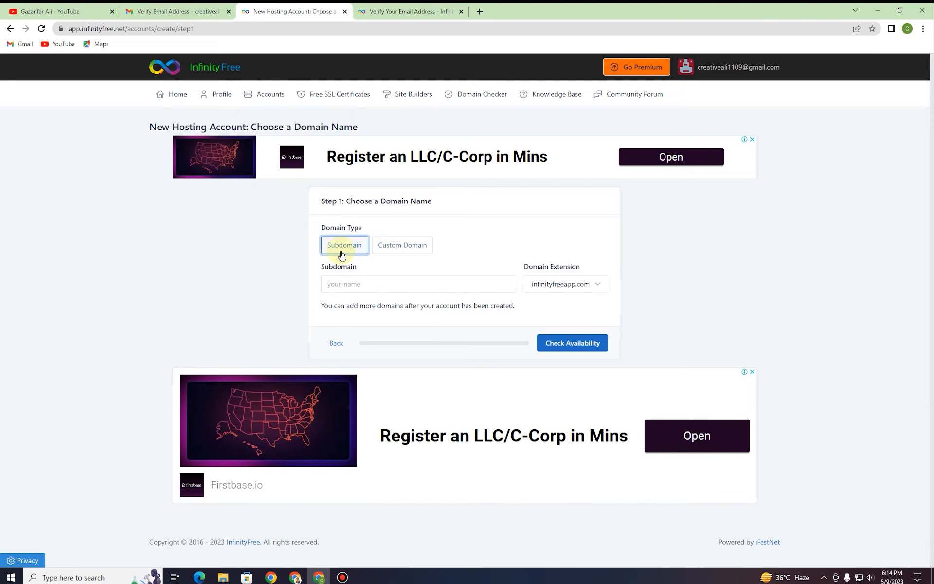
Step: Enter the subdomain infinitywebsitegraphics with the .epizy.com extension and check its availability
click(375, 287)
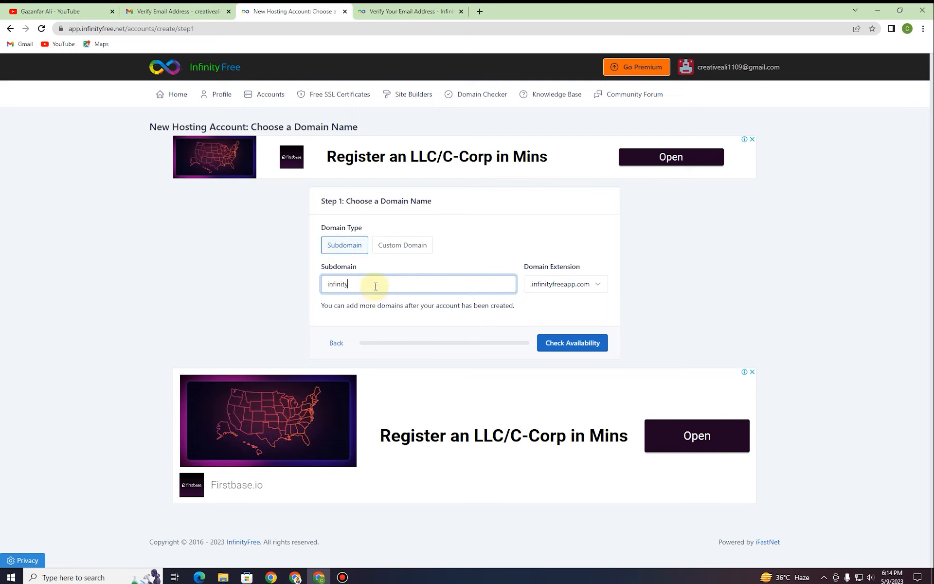
text(infinitywebsitegraphics)
click(559, 283)
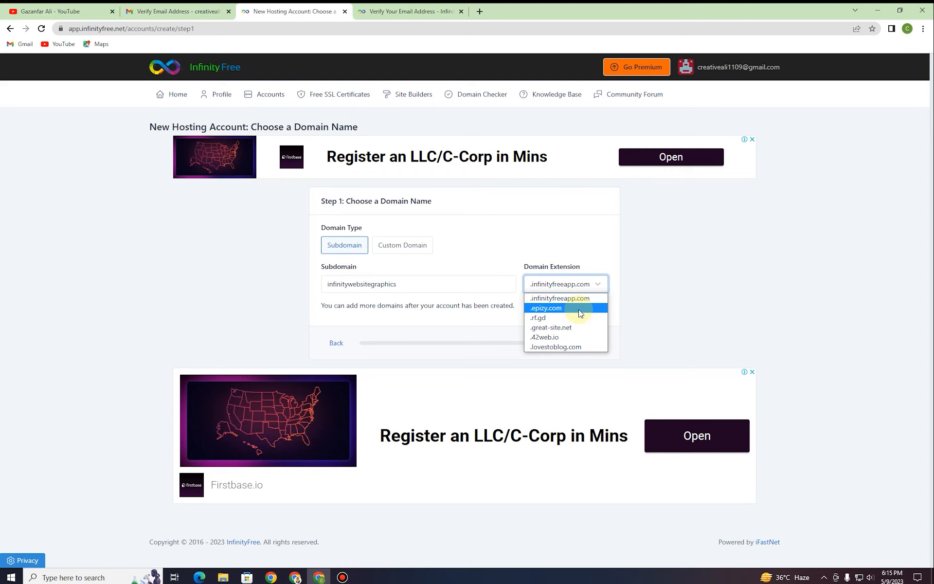
click(567, 309)
click(568, 345)
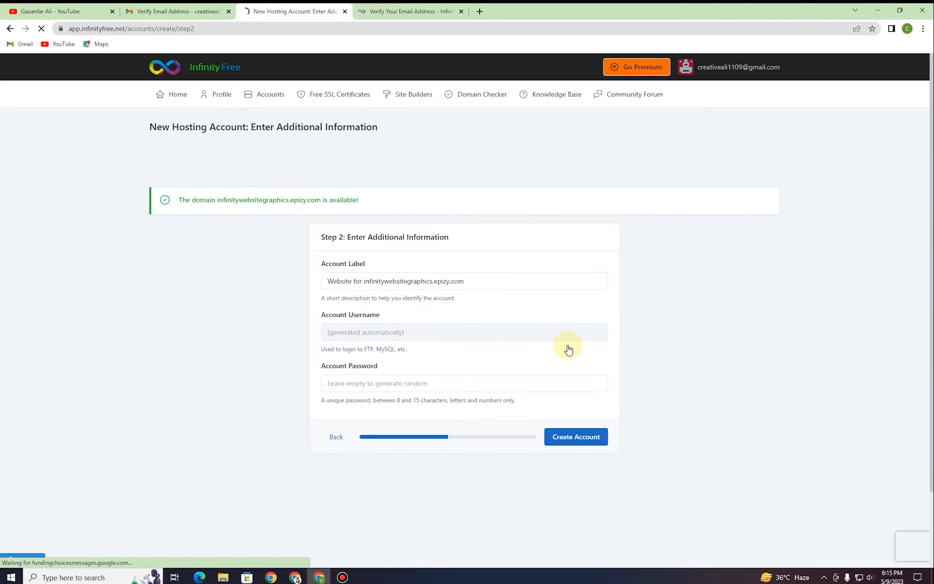
Step: Enter the account password for the new hosting account, keep the suggested account label, and create the account
drag(175, 200, 369, 205)
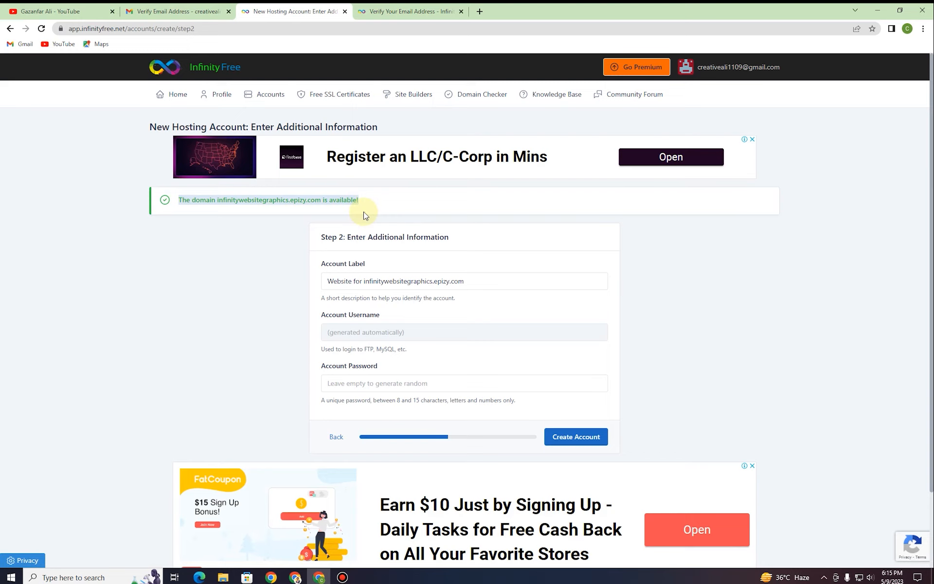
click(366, 201)
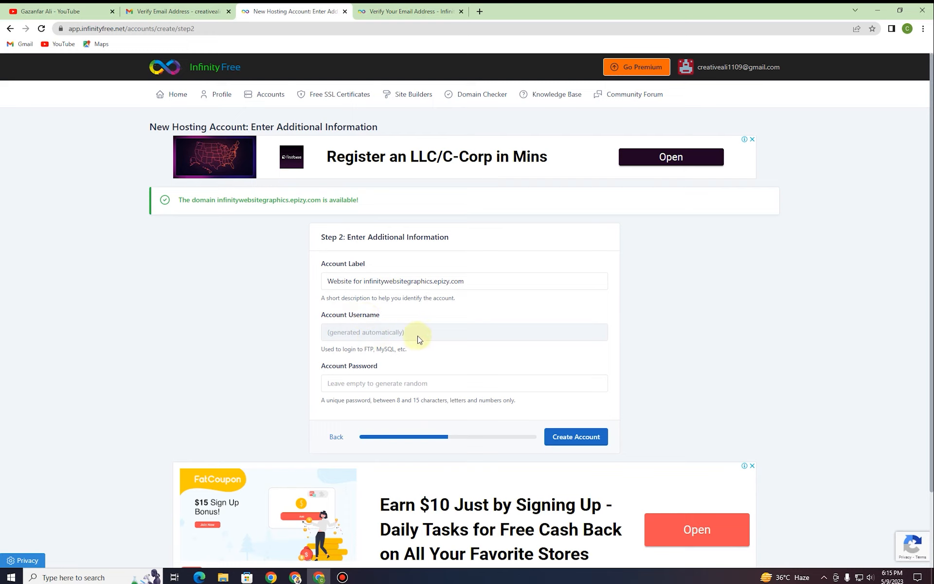
click(404, 388)
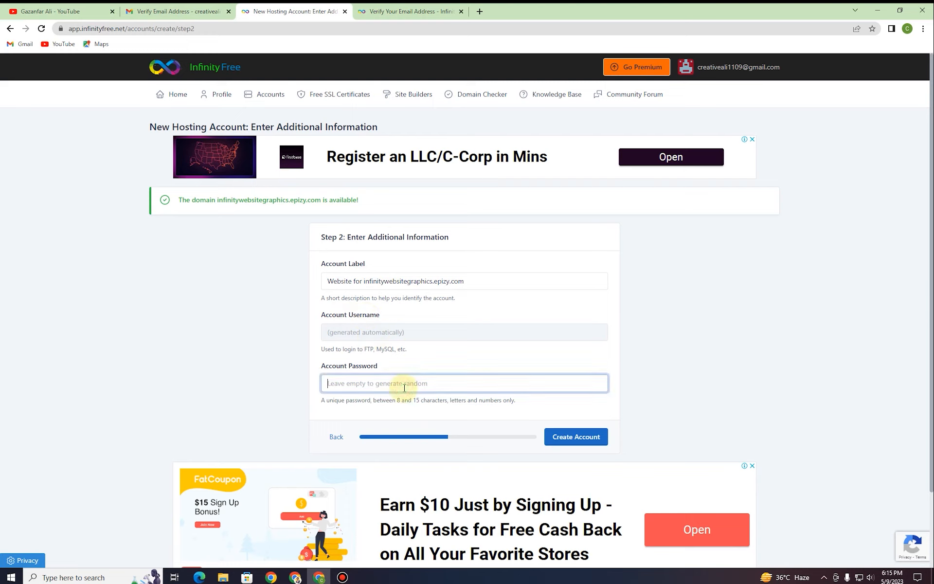
text(i)
click(567, 441)
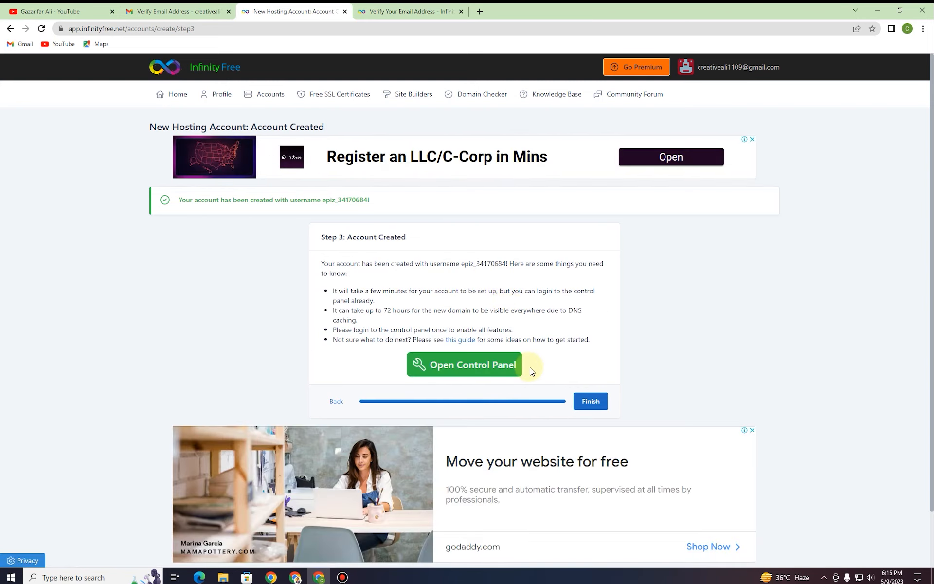
Step: Open the new hosting account's control panel and approve receiving service e-mails
click(481, 371)
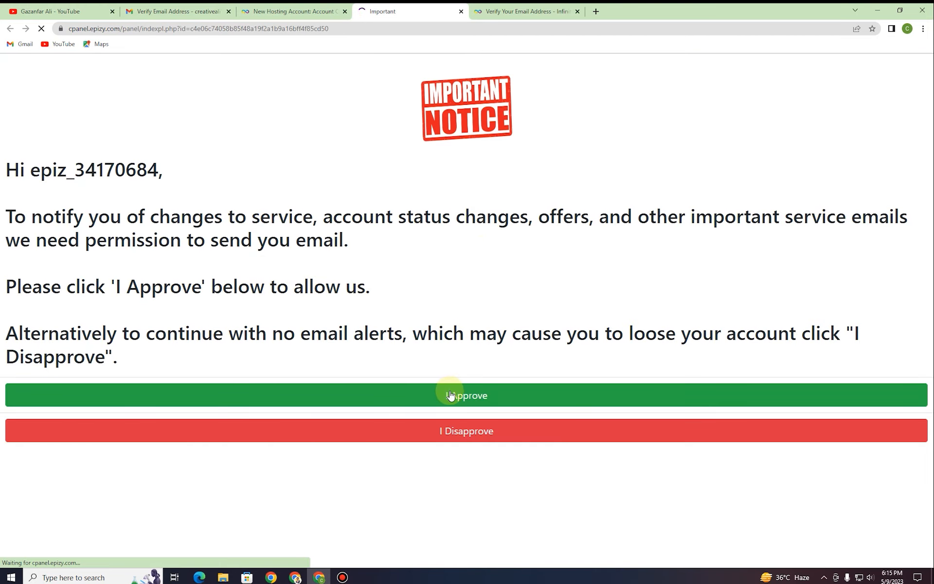
click(482, 395)
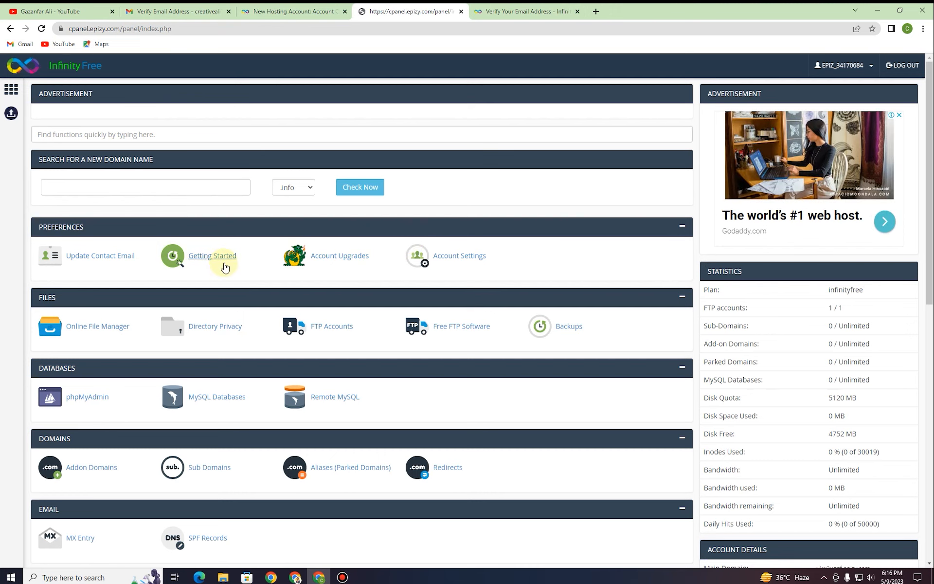
Step: Open the Softaculous Apps Installer from the control panel's software section and look through its top scripts
scroll(224, 263, down, 7)
scroll(225, 263, down, 2)
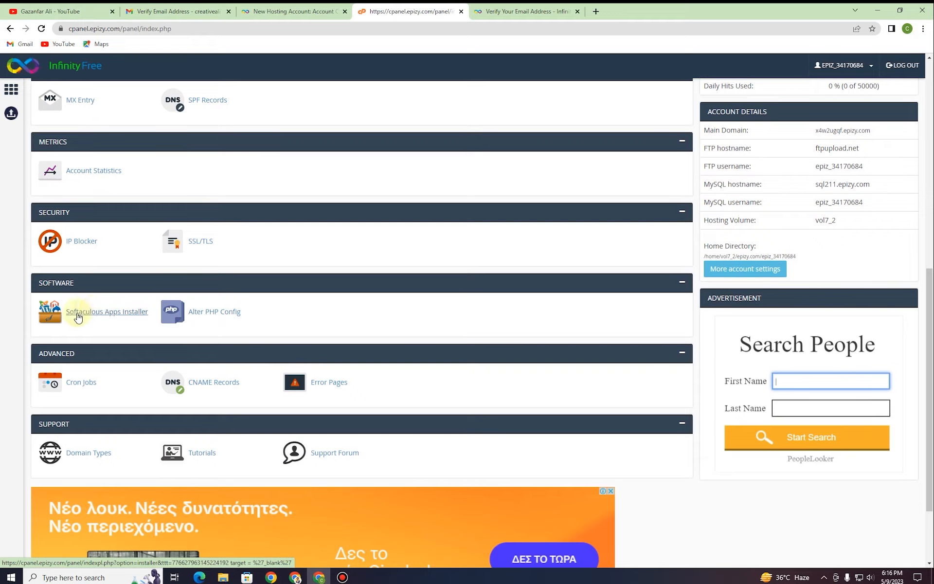
click(114, 317)
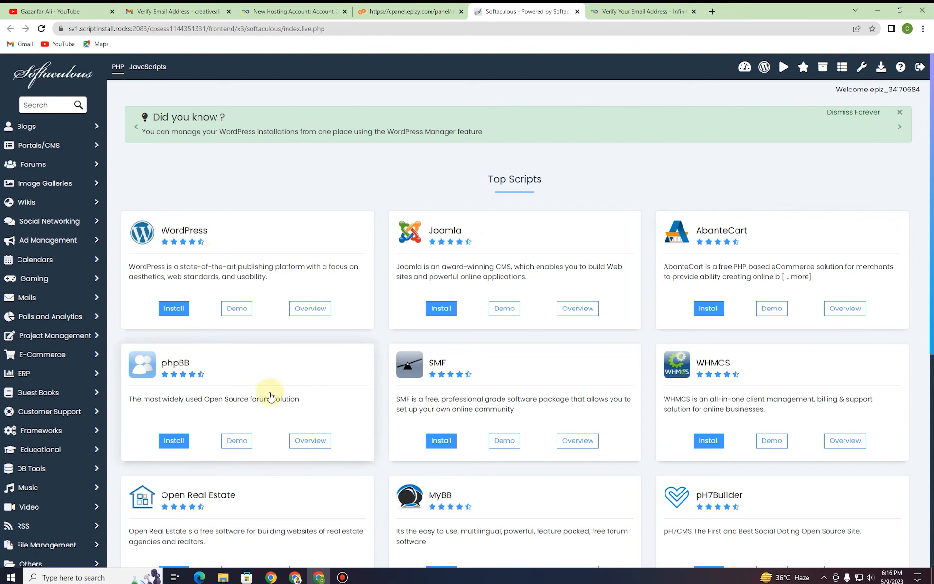
scroll(718, 400, down, 7)
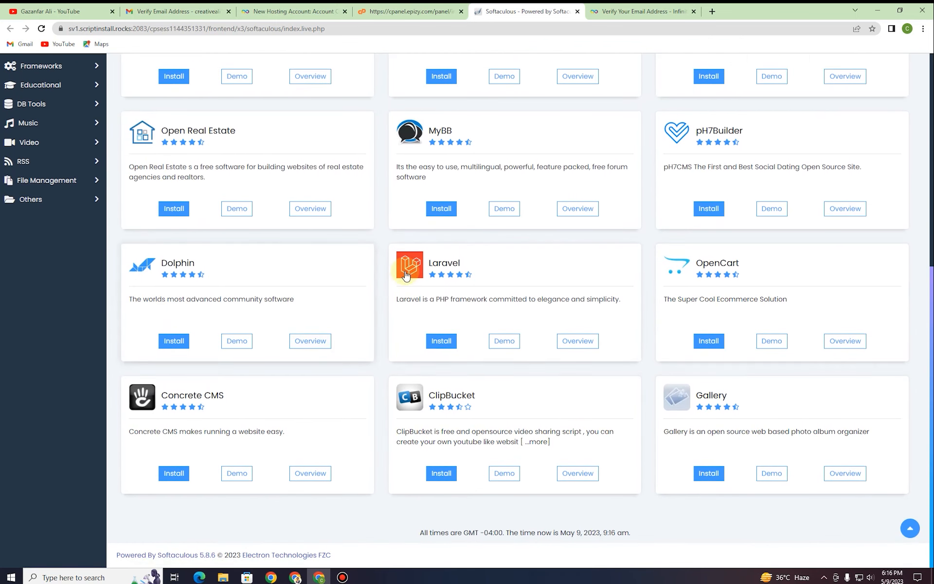
scroll(406, 282, up, 7)
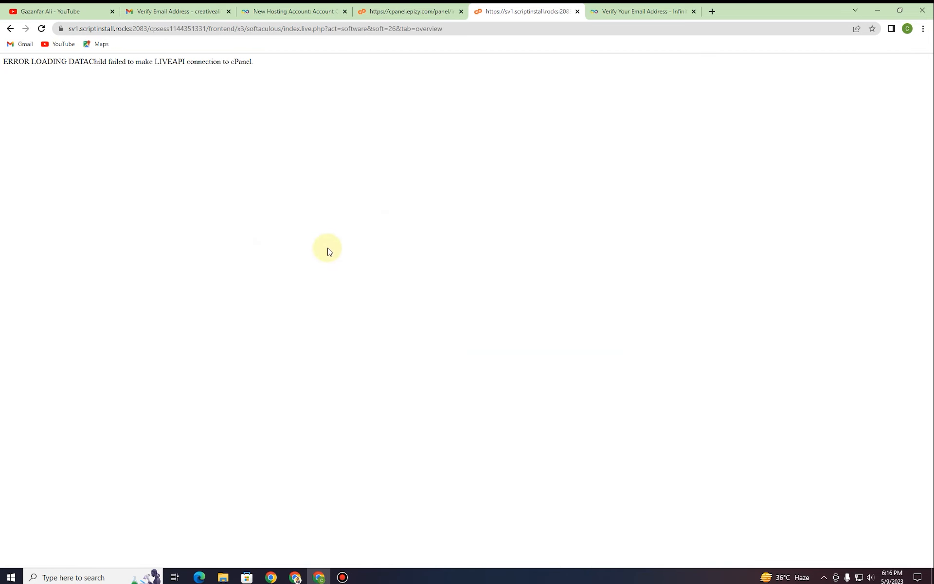
Step: Reload the WordPress page in Softaculous and open its installation form
click(42, 29)
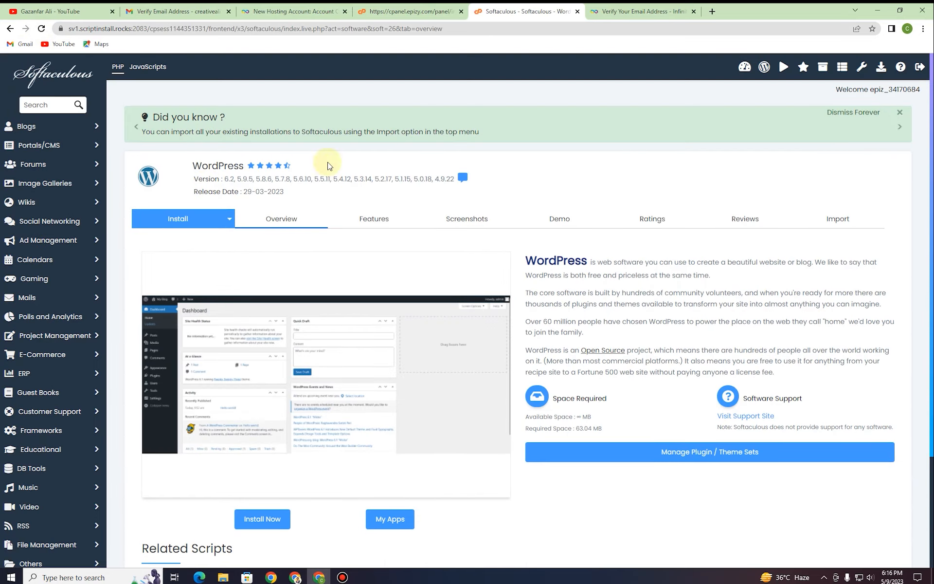
scroll(481, 245, down, 1)
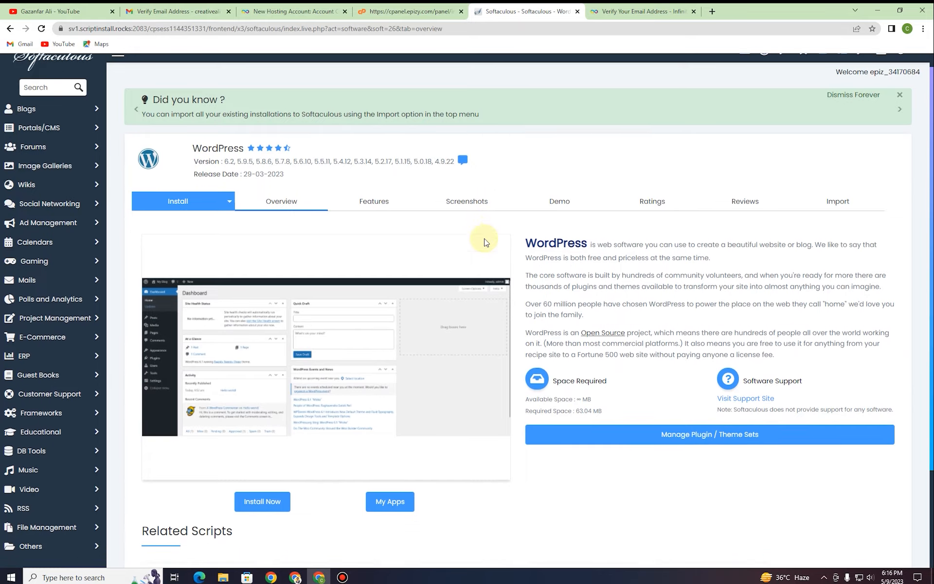
click(207, 187)
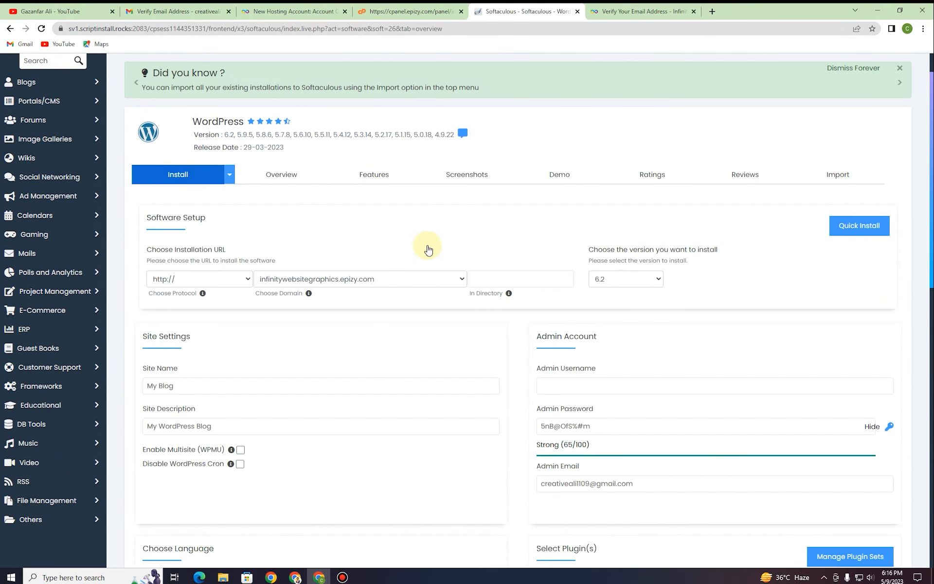
click(402, 279)
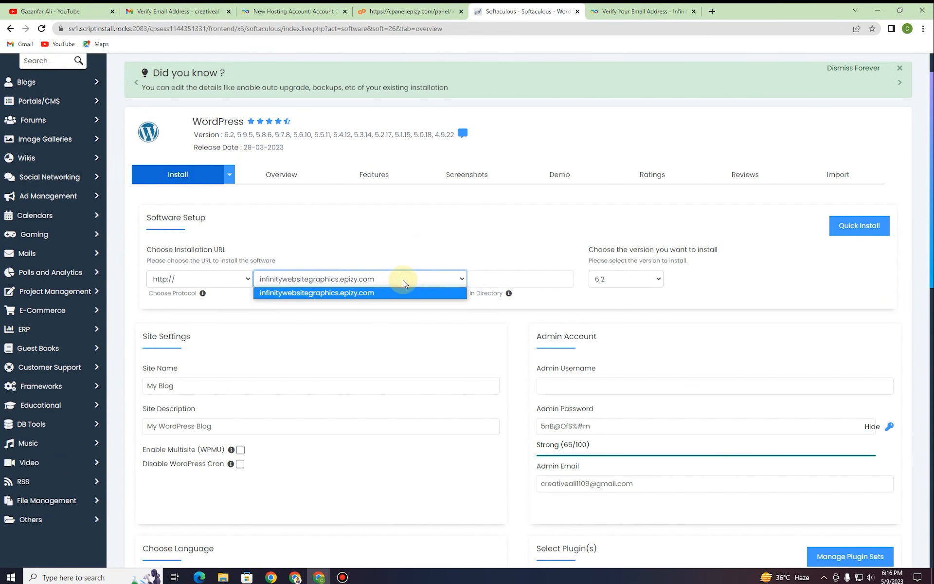
click(402, 279)
click(244, 281)
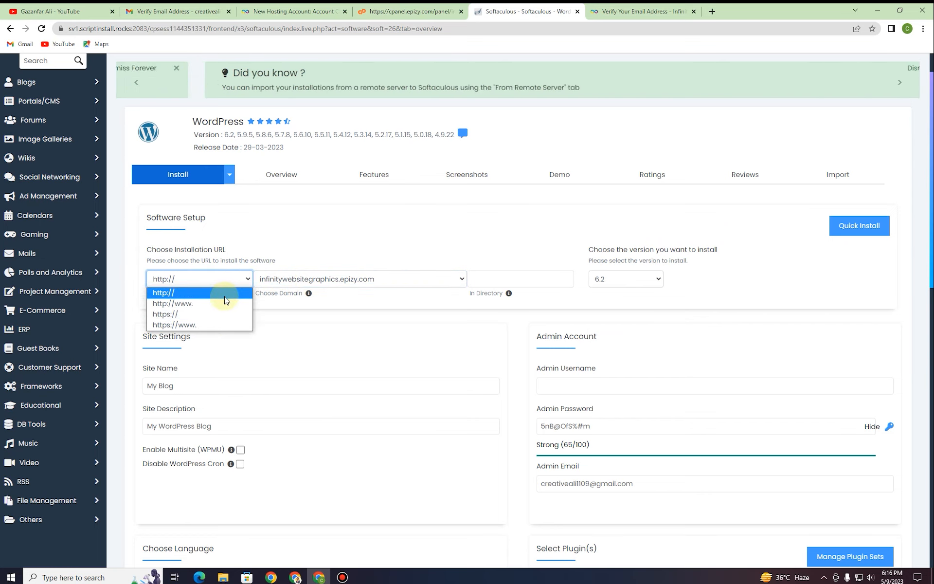
click(225, 295)
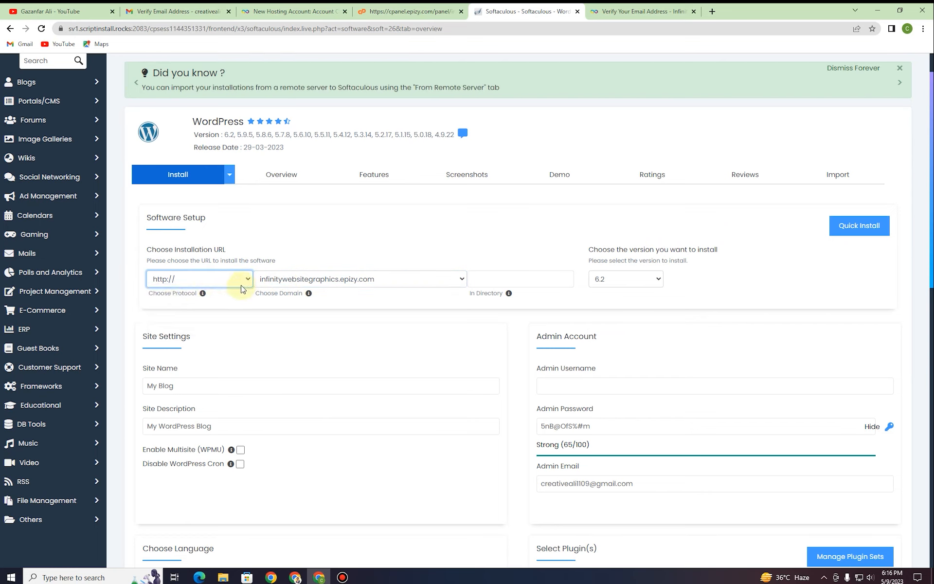
Step: Set the WordPress admin username to admin and replace the generated admin password with a custom one
scroll(734, 300, down, 2)
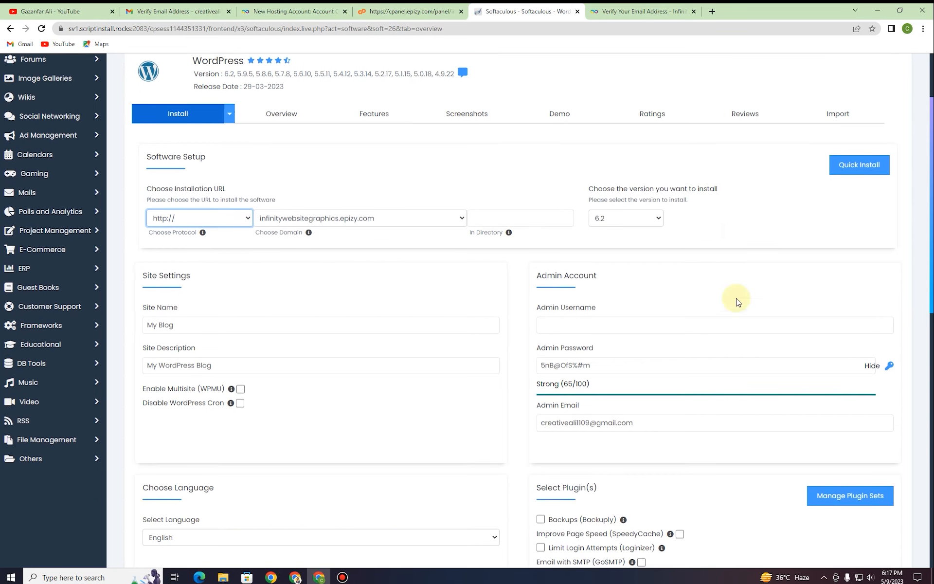
click(606, 282)
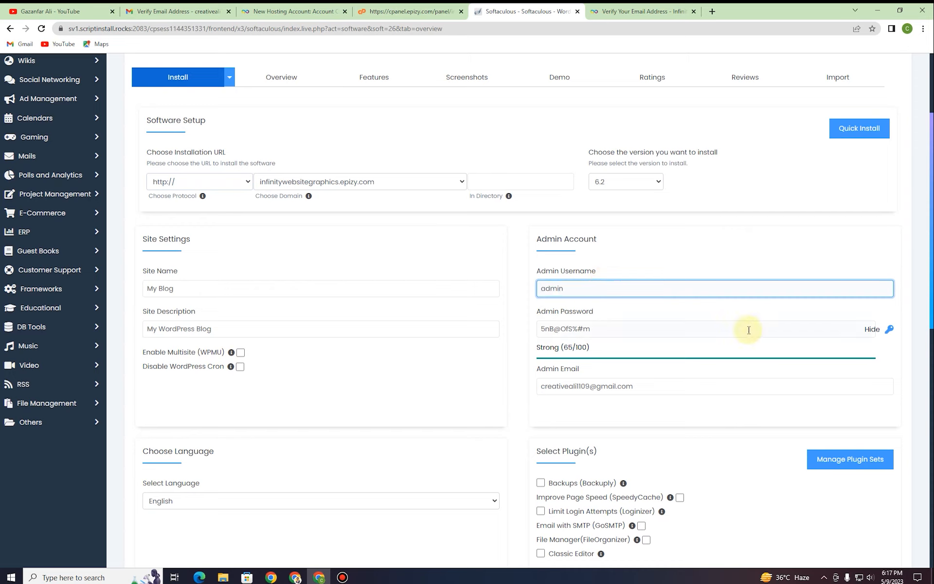
click(872, 331)
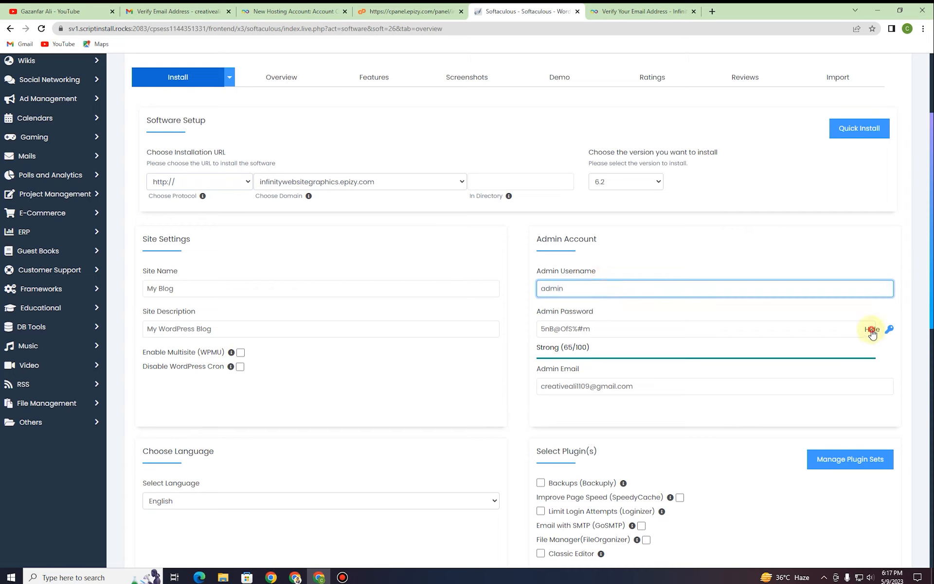
double_click(701, 334)
text(••••)
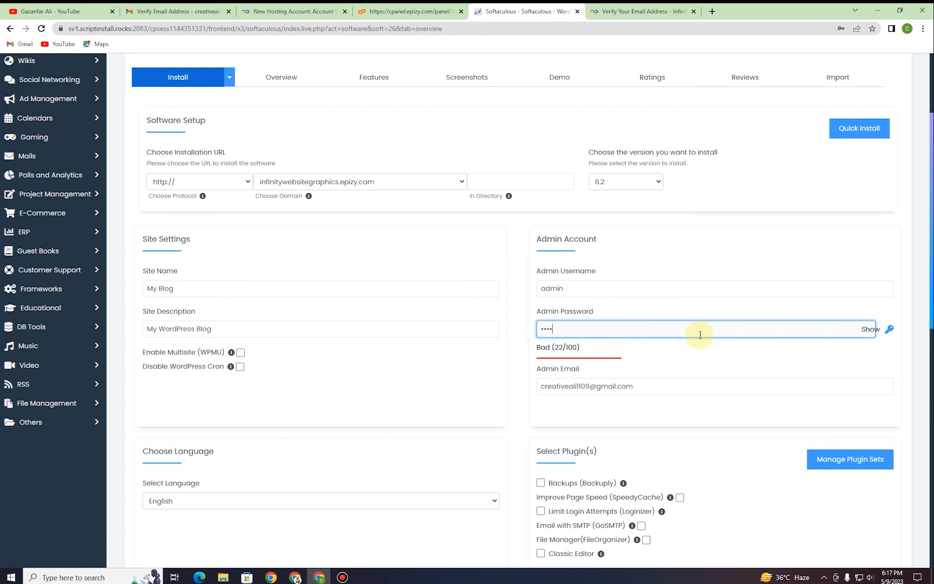
text(•••••)
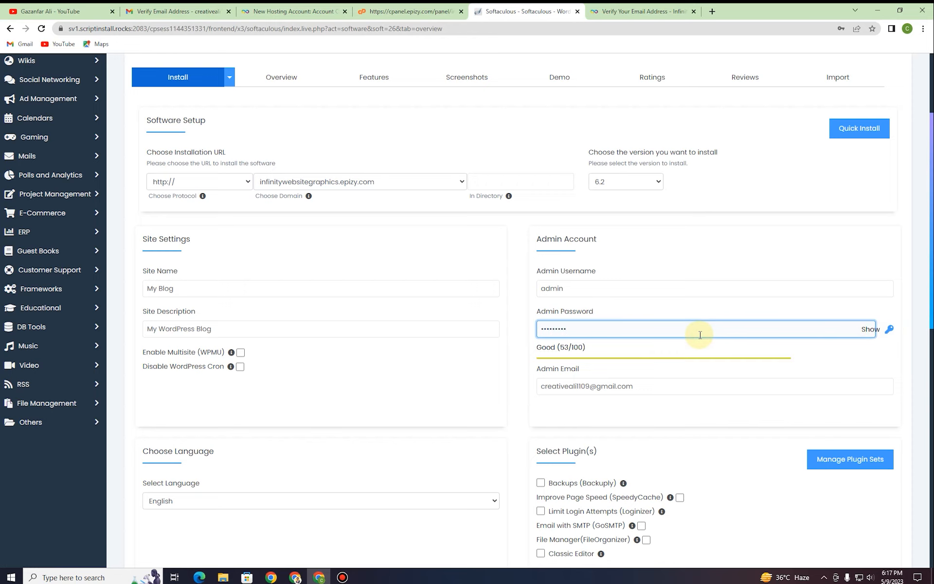
text(••)
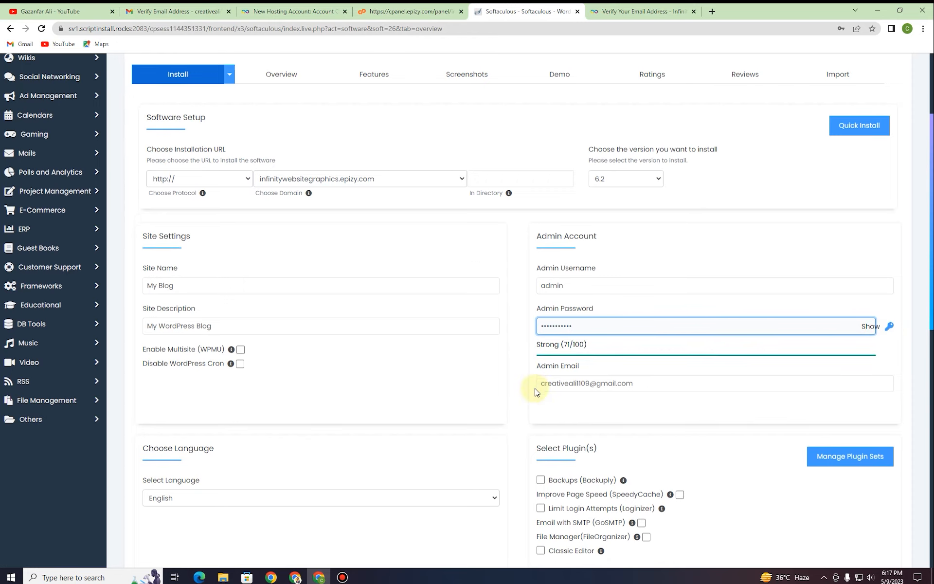
Step: Install WordPress without choosing extra plugins or a theme, and decline to save the admin password in the browser
scroll(535, 391, down, 3)
scroll(535, 392, down, 4)
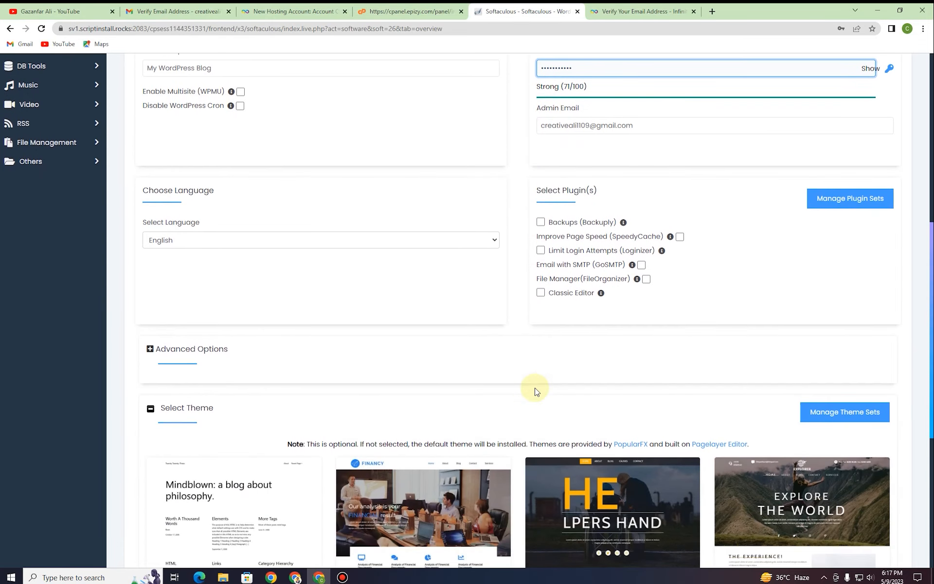
scroll(514, 307, down, 4)
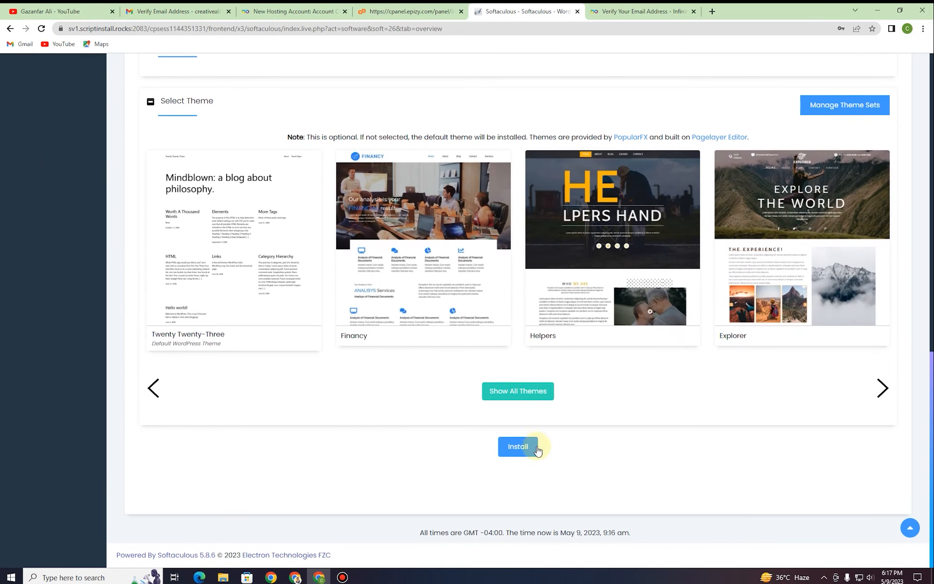
click(520, 449)
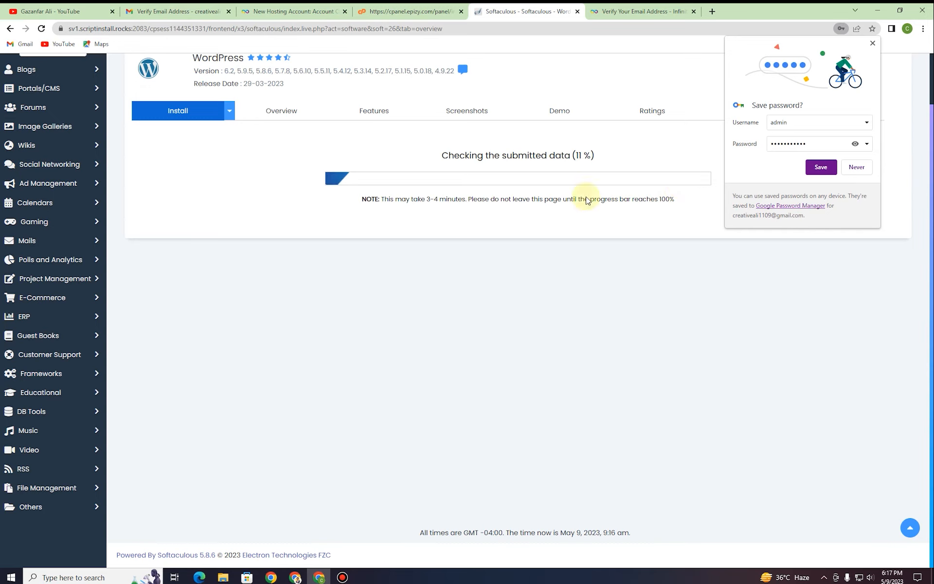
click(857, 167)
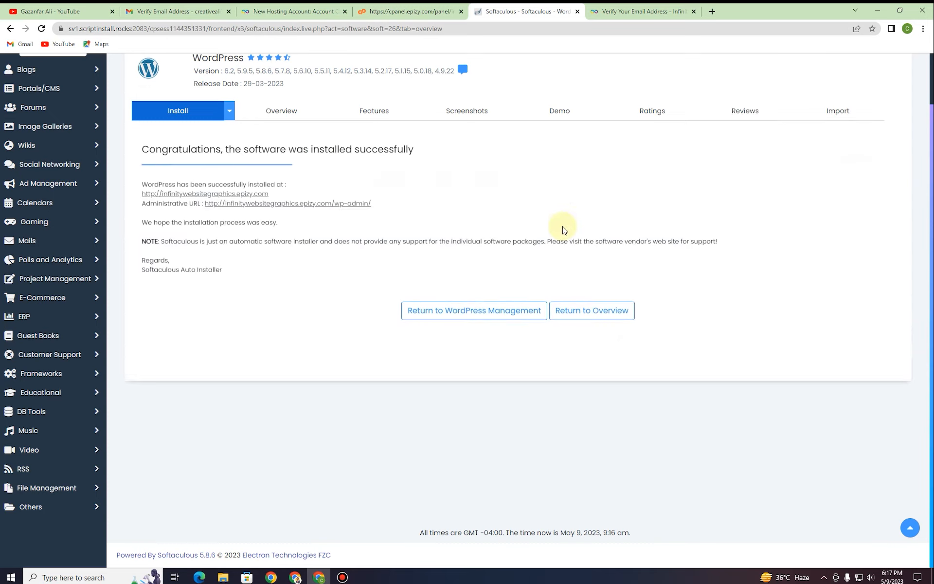
Step: Open the new WordPress site's address, infinitywebsitegraphics.epizy.com, in a new tab and view it
right_click(237, 194)
click(258, 205)
click(605, 7)
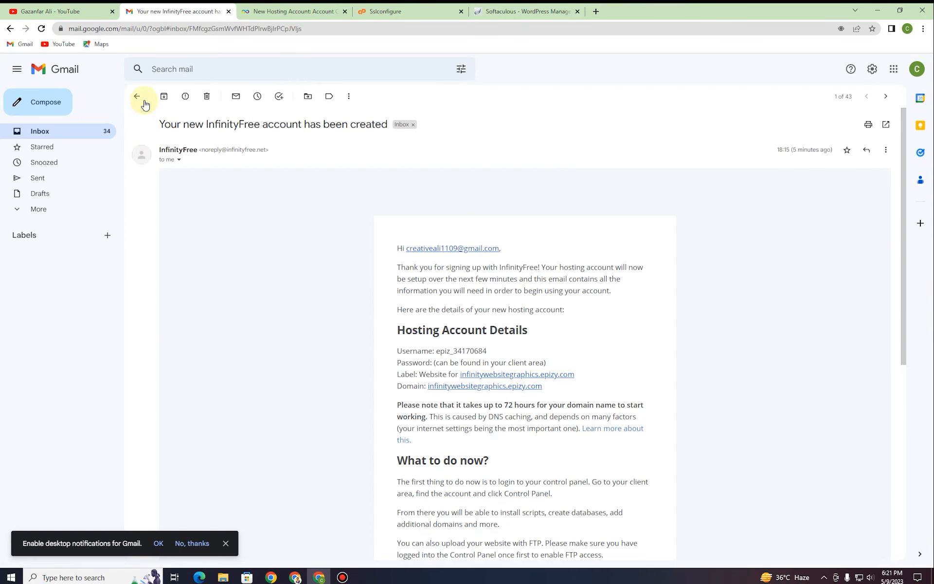
Step: Open the Gmail message "Your new InfinityFree account has been created" and read the hosting account details
click(138, 95)
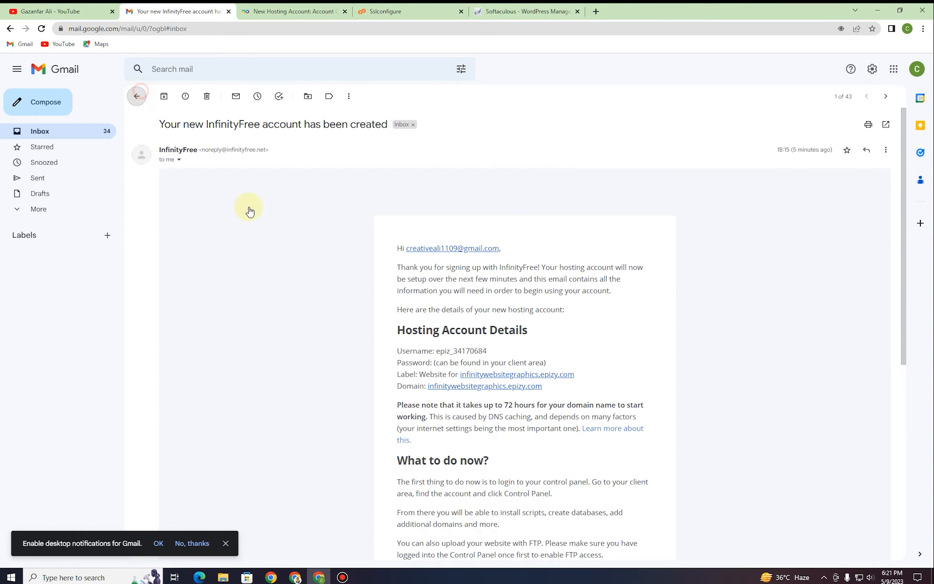
click(271, 196)
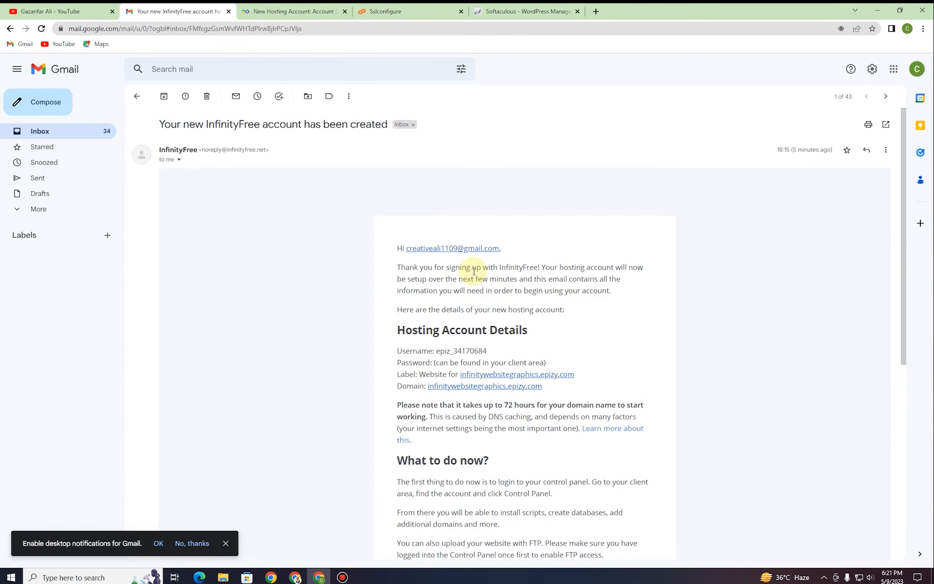
scroll(383, 306, down, 1)
drag(409, 303, 521, 305)
click(431, 321)
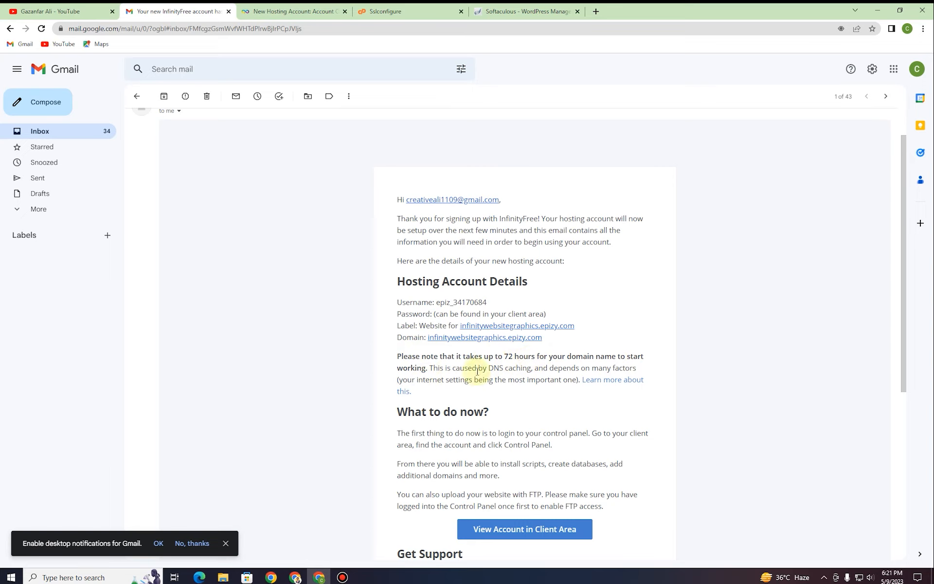
Step: Open the domain link from the hosting account details in a new tab and view the site
right_click(477, 338)
click(501, 348)
click(306, 7)
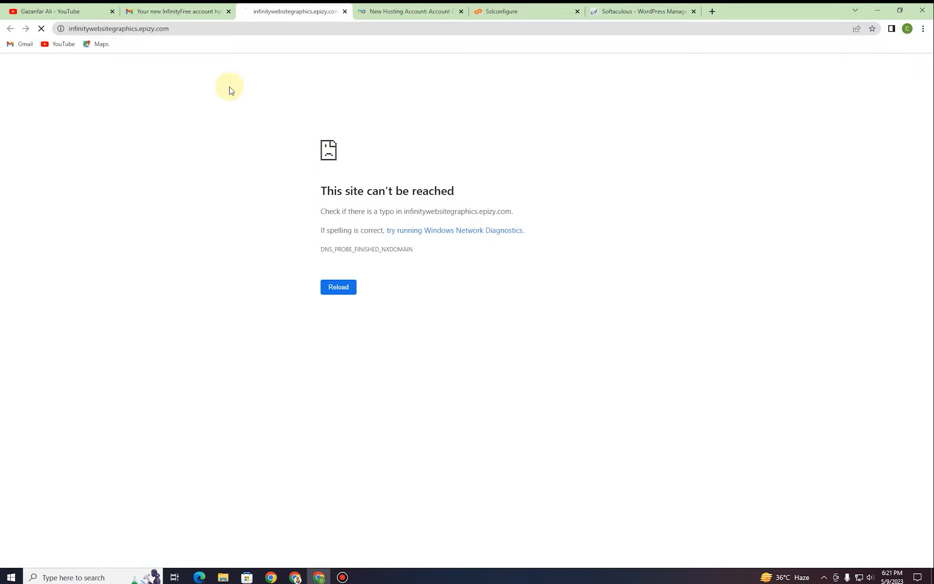
Step: Read the rest of the account-creation e-mail and check the site's entry in Softaculous WordPress Management
click(150, 10)
scroll(434, 355, down, 5)
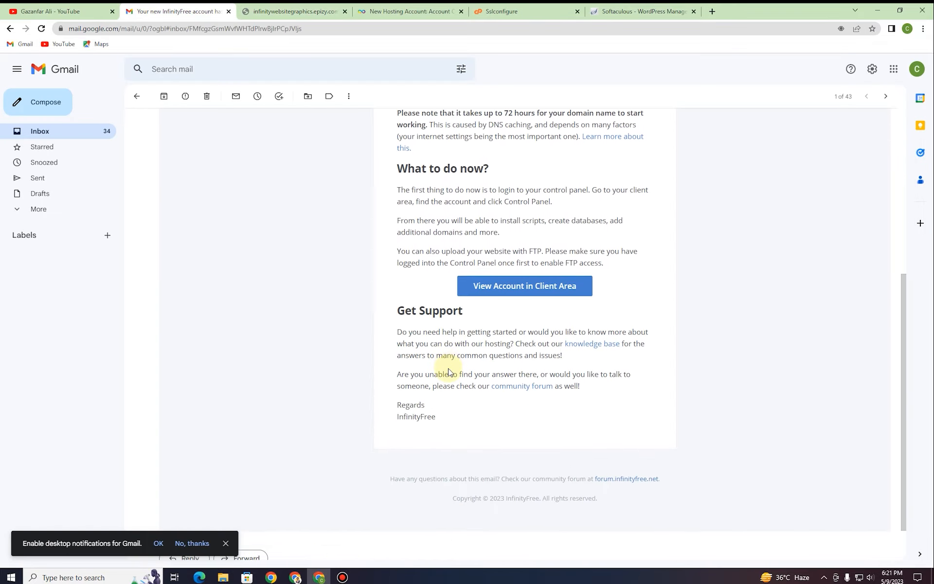
scroll(444, 369, up, 3)
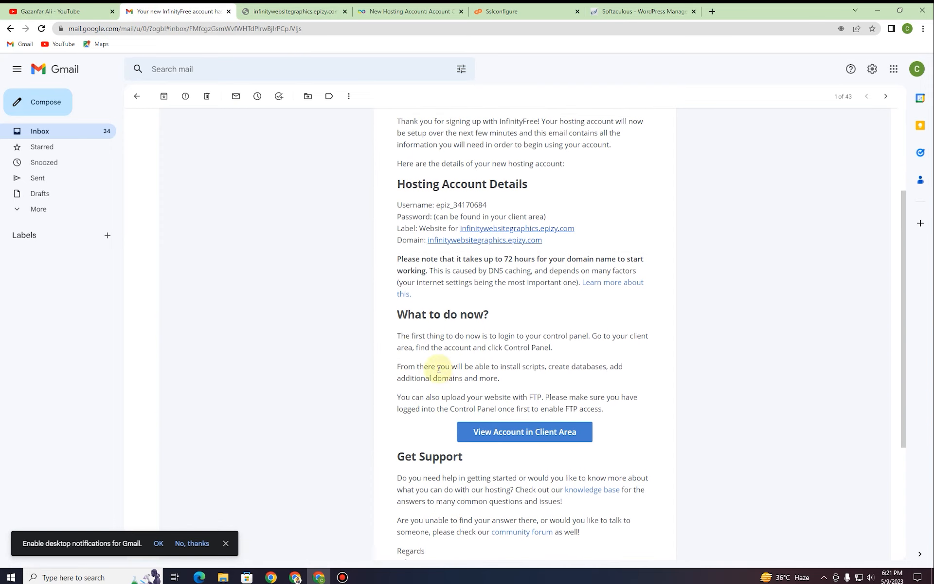
click(623, 7)
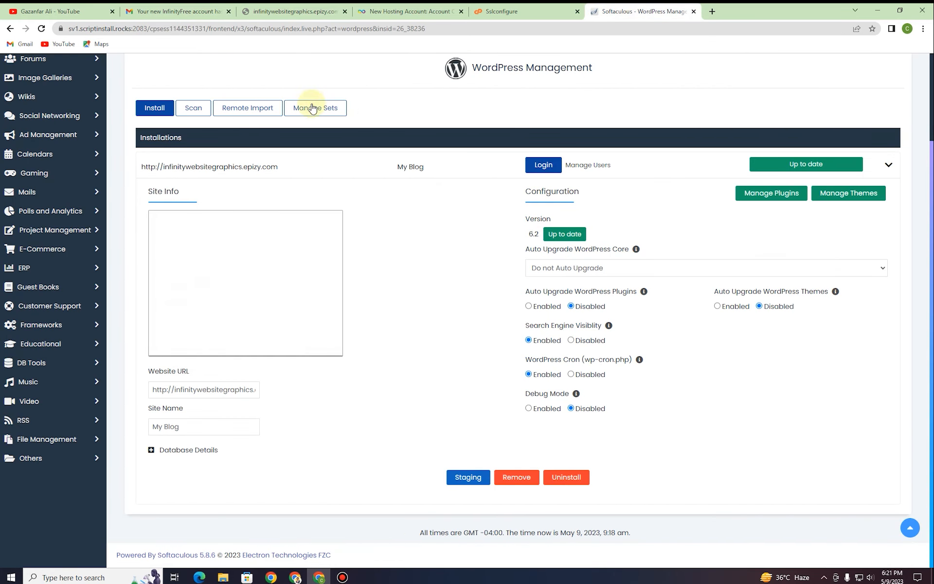
Step: Close the tab with the WordPress site and open the hosting accounts list in the InfinityFree client area
click(299, 11)
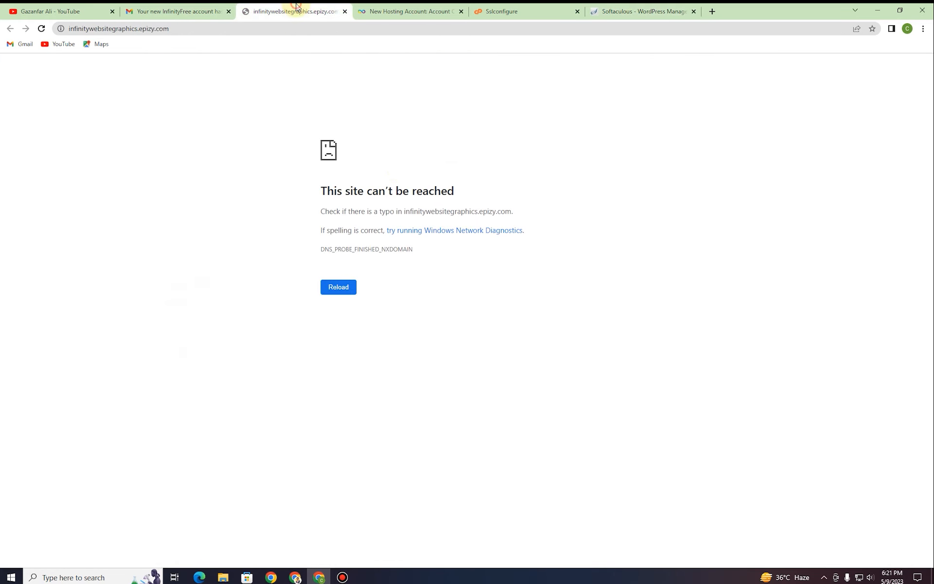
click(344, 11)
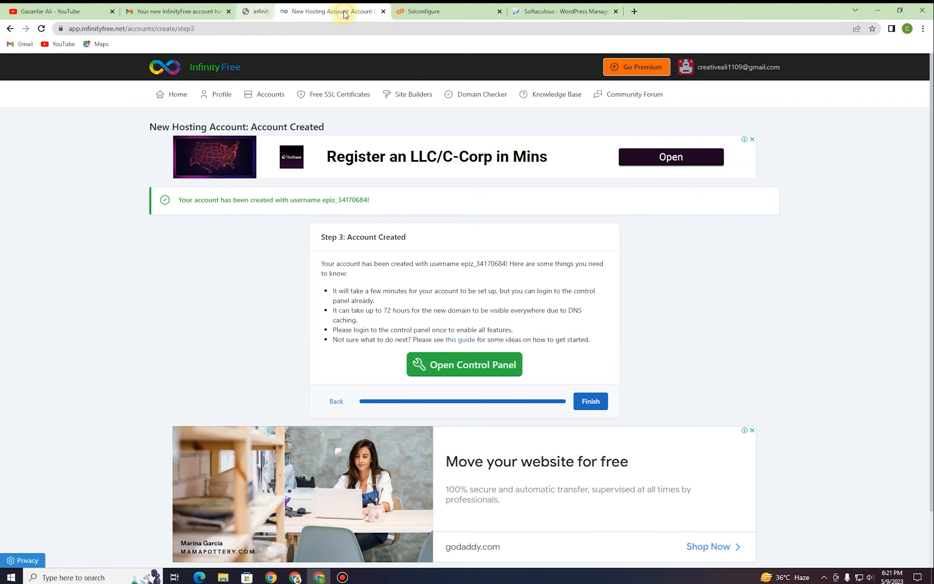
click(200, 74)
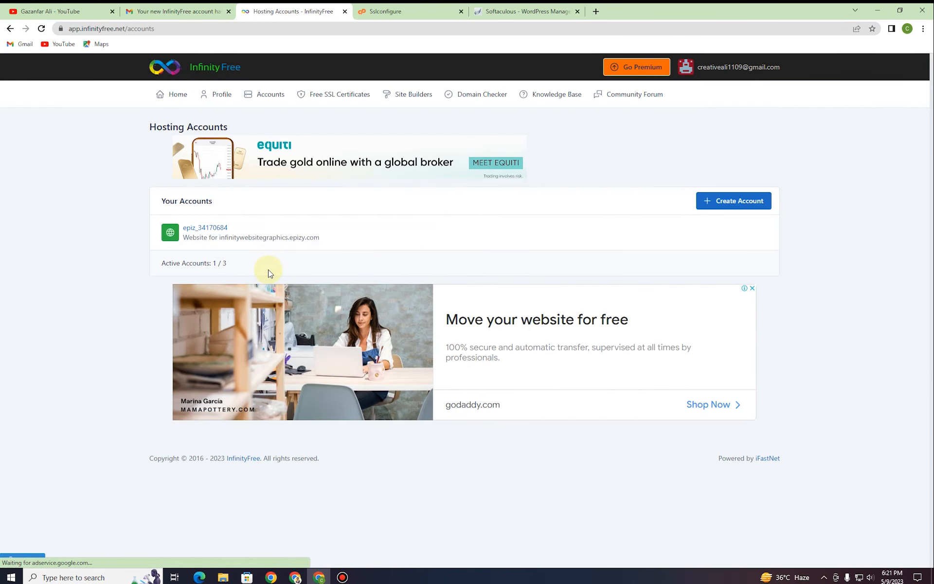